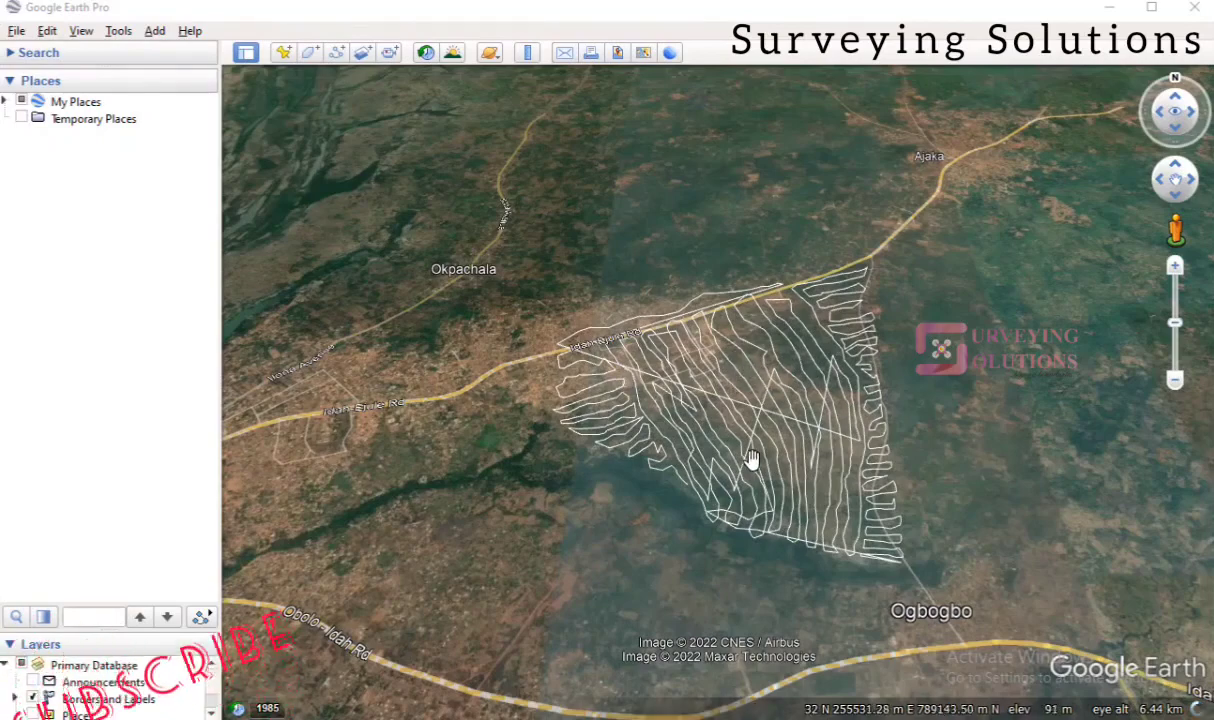
Zoom in and out over the contour lines, settling at about 3.98 km eye altitude.
scroll(747, 453, up, 5)
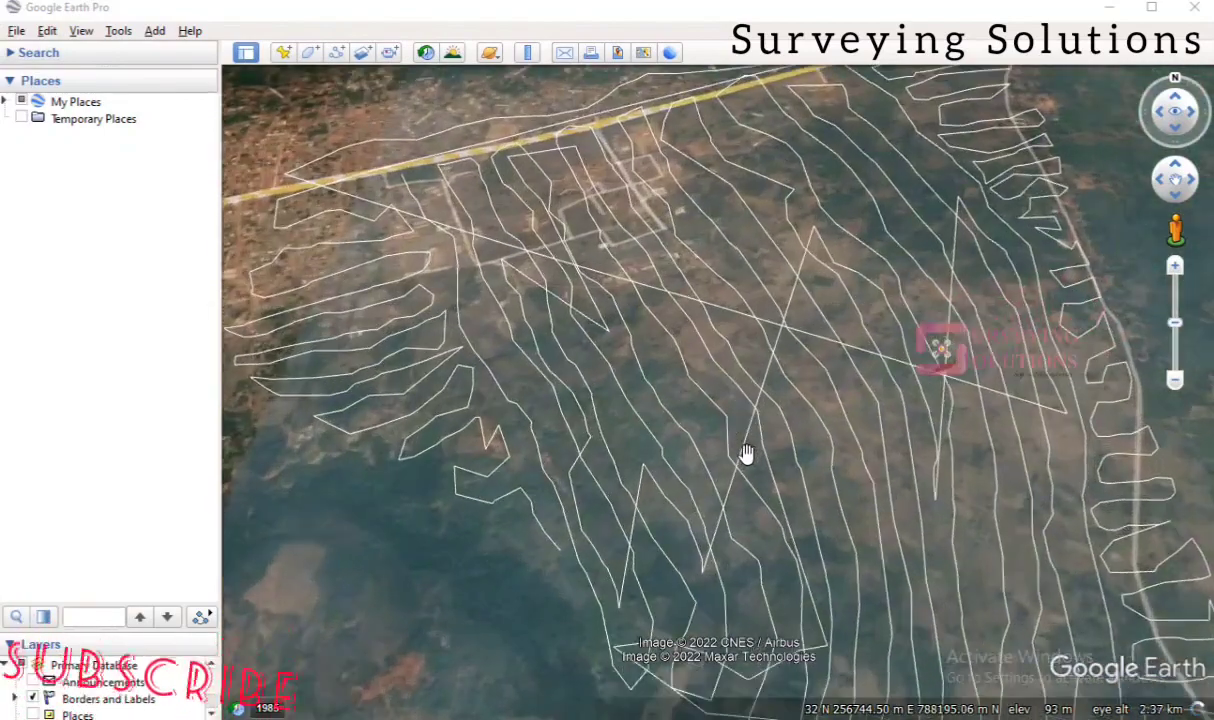
scroll(745, 452, down, 5)
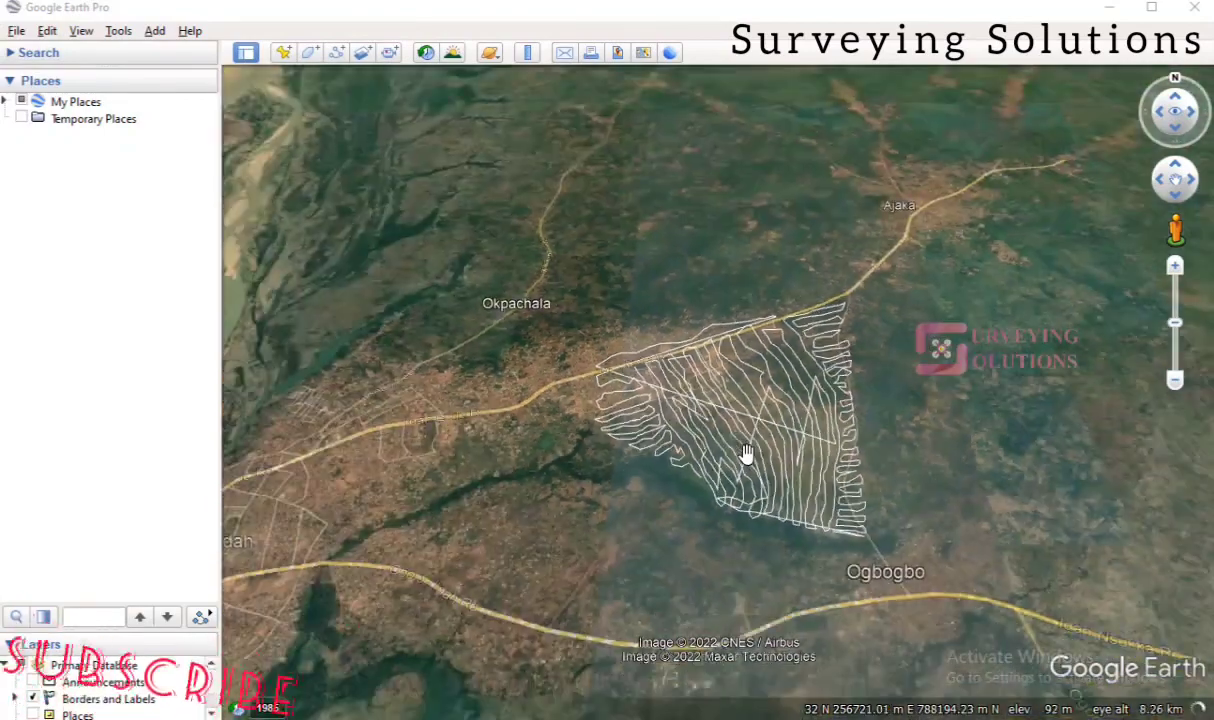
scroll(745, 452, up, 5)
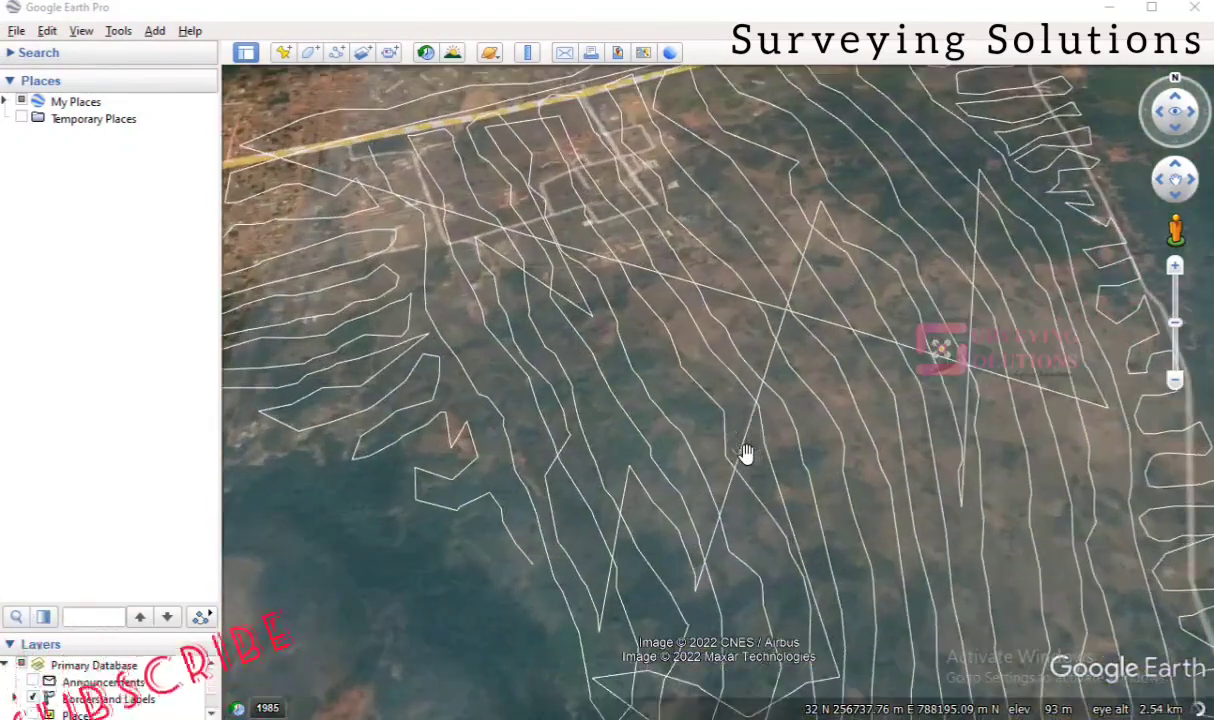
scroll(745, 453, down, 3)
scroll(745, 453, down, 1)
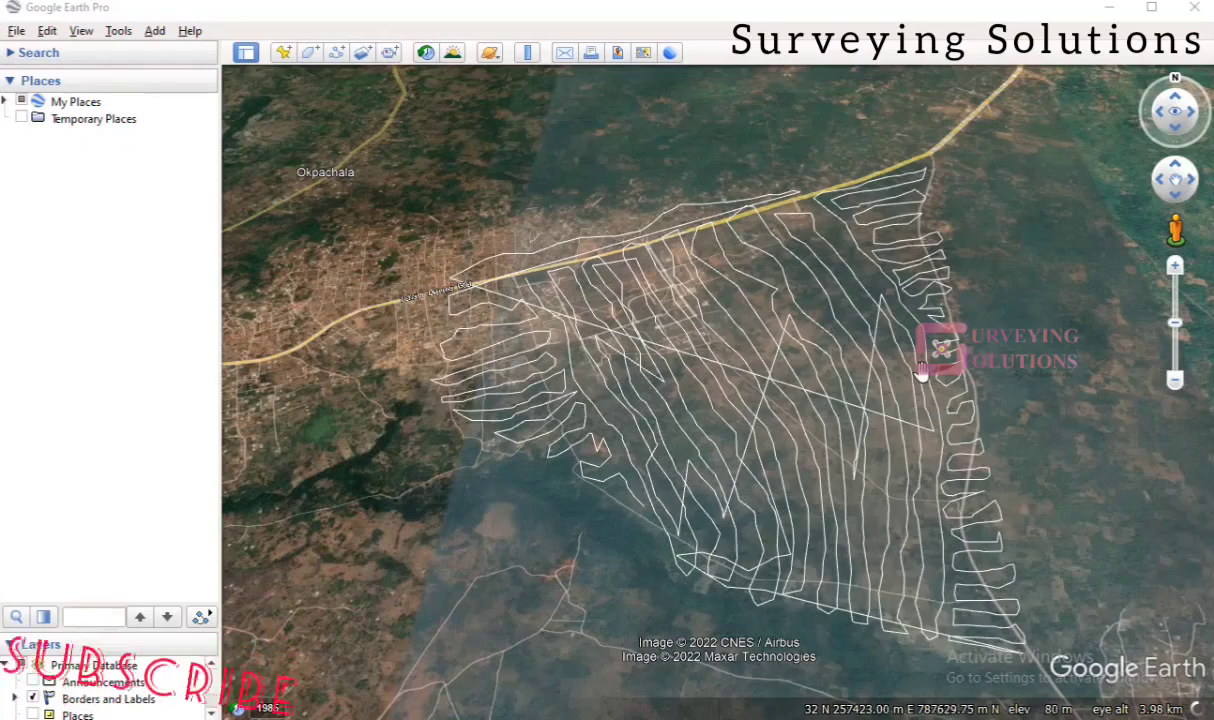
click(336, 54)
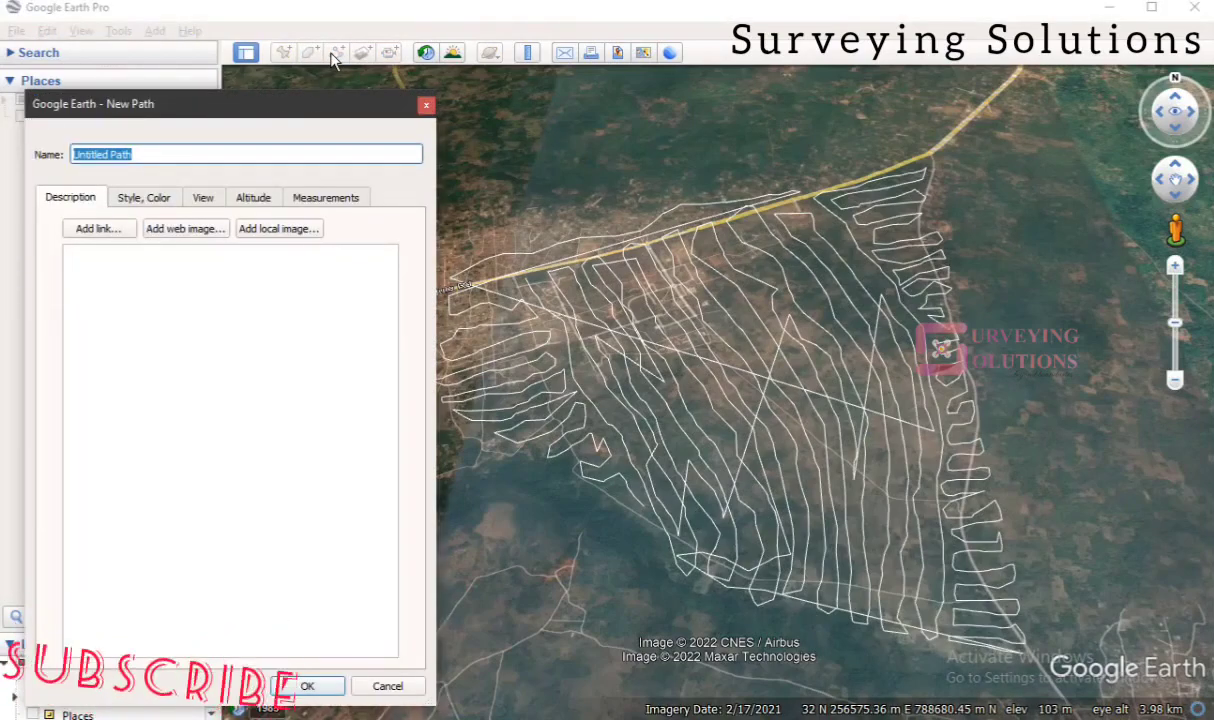
drag(258, 104, 369, 75)
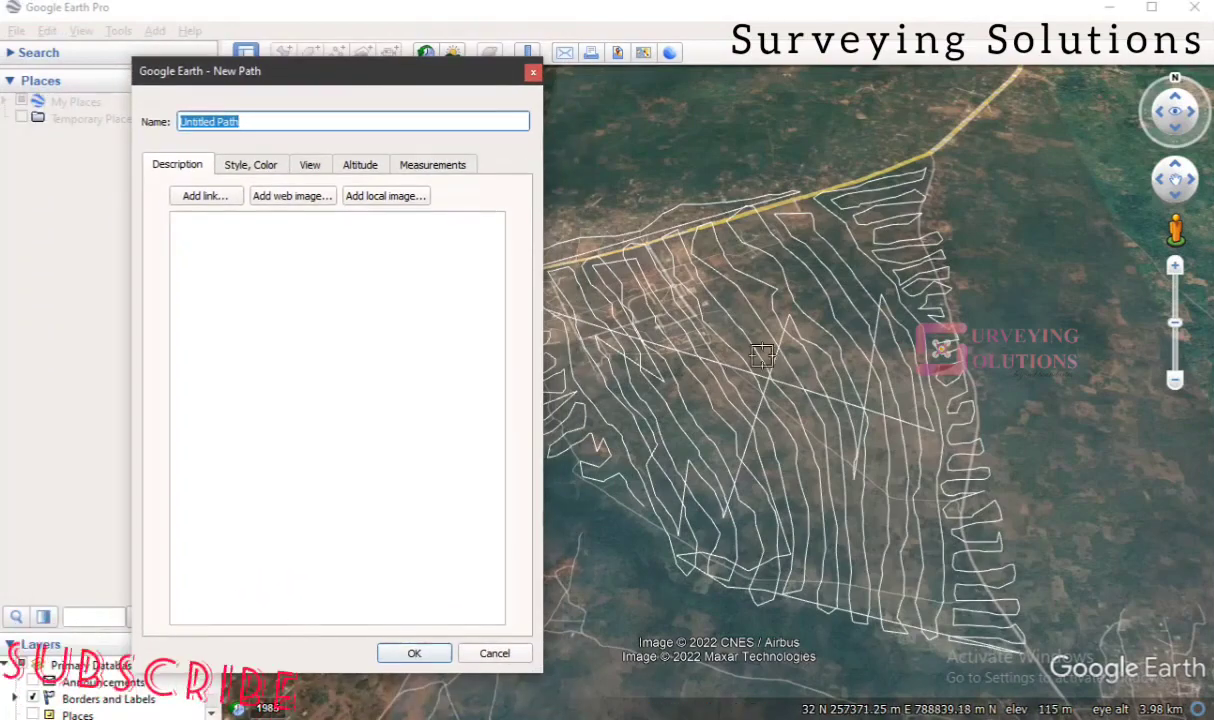
click(533, 72)
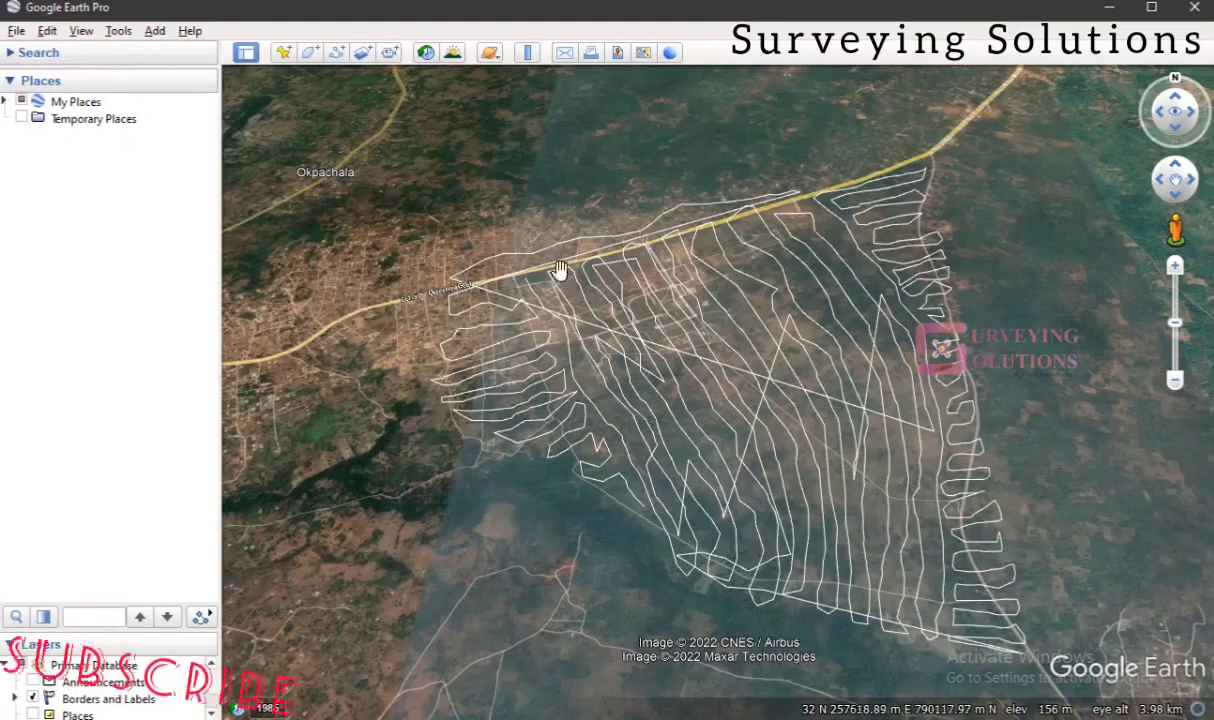
Start a new path and draw a zig-zag across the contour lines.
click(336, 52)
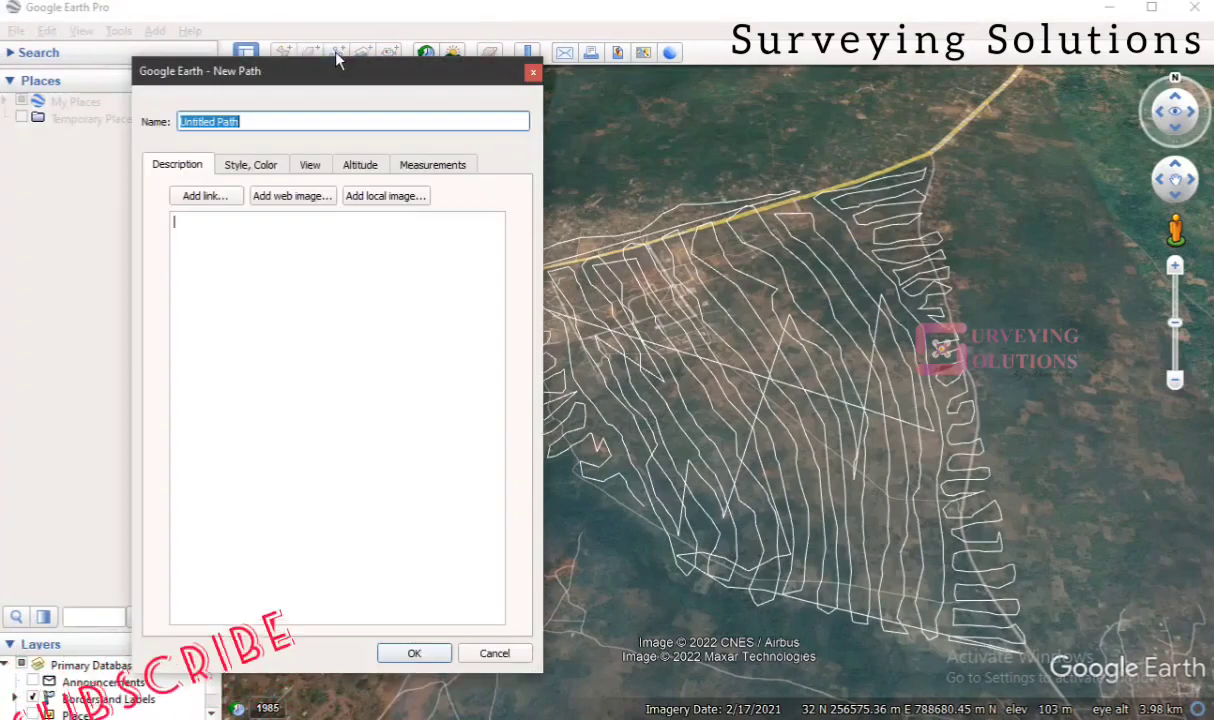
click(633, 128)
click(711, 122)
click(757, 121)
click(718, 152)
click(660, 138)
click(630, 148)
click(648, 163)
click(668, 164)
click(801, 133)
click(791, 143)
click(760, 148)
click(738, 157)
click(708, 160)
click(645, 165)
click(612, 161)
Extend the path around the contours, then discard it and expand My Places.
click(600, 166)
click(598, 117)
click(626, 102)
click(666, 100)
click(705, 98)
click(733, 97)
click(783, 100)
click(805, 101)
click(832, 117)
click(800, 133)
click(772, 158)
click(760, 163)
click(722, 172)
click(708, 174)
click(694, 176)
click(651, 180)
click(533, 72)
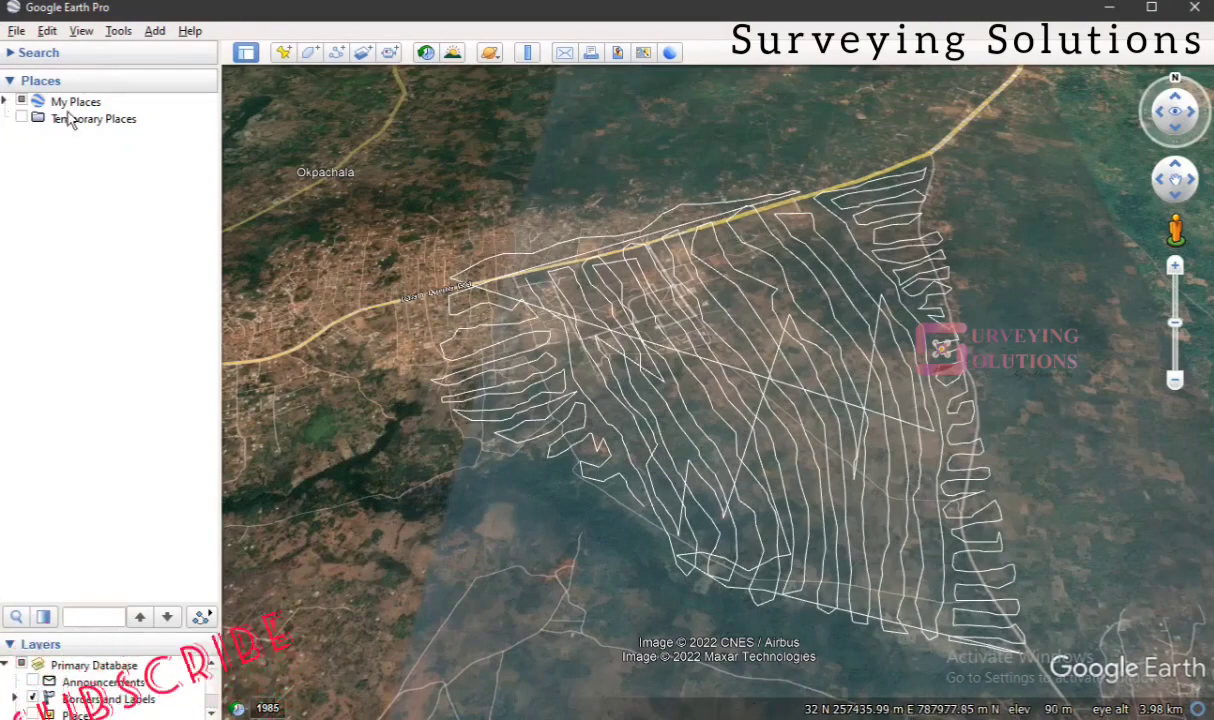
click(5, 102)
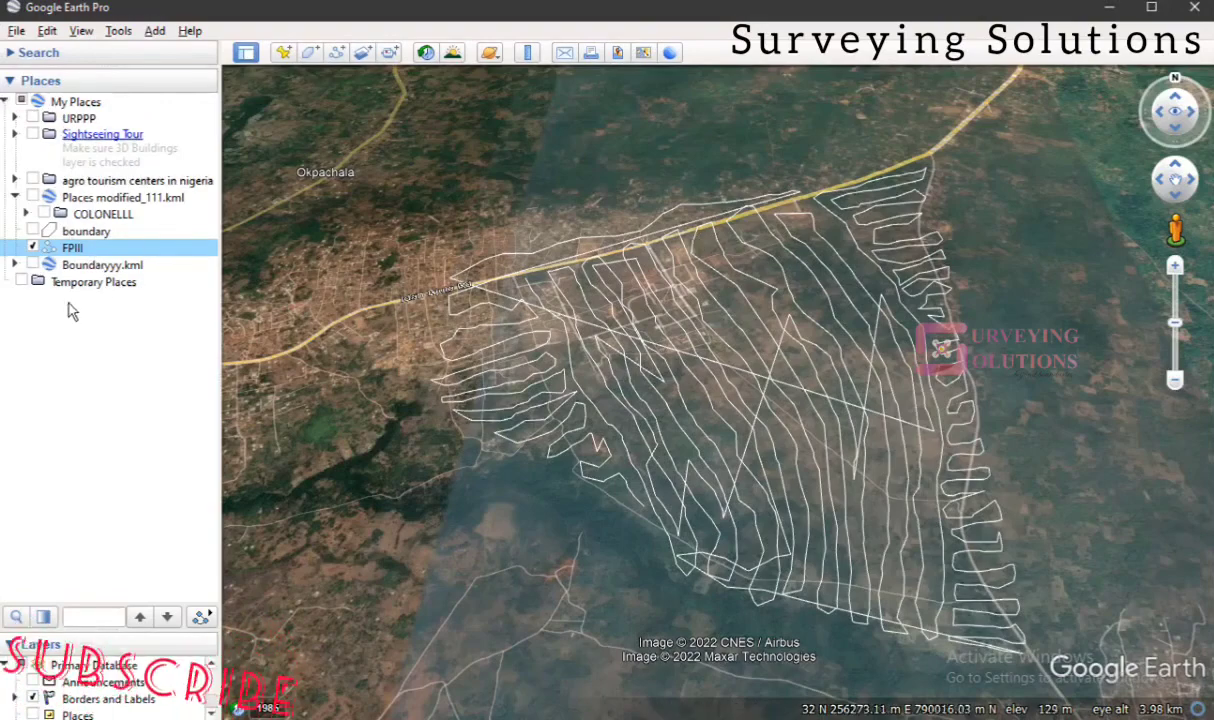
Show FPIII's elevation profile: 105 km long, elevations 64–181 m.
right_click(150, 256)
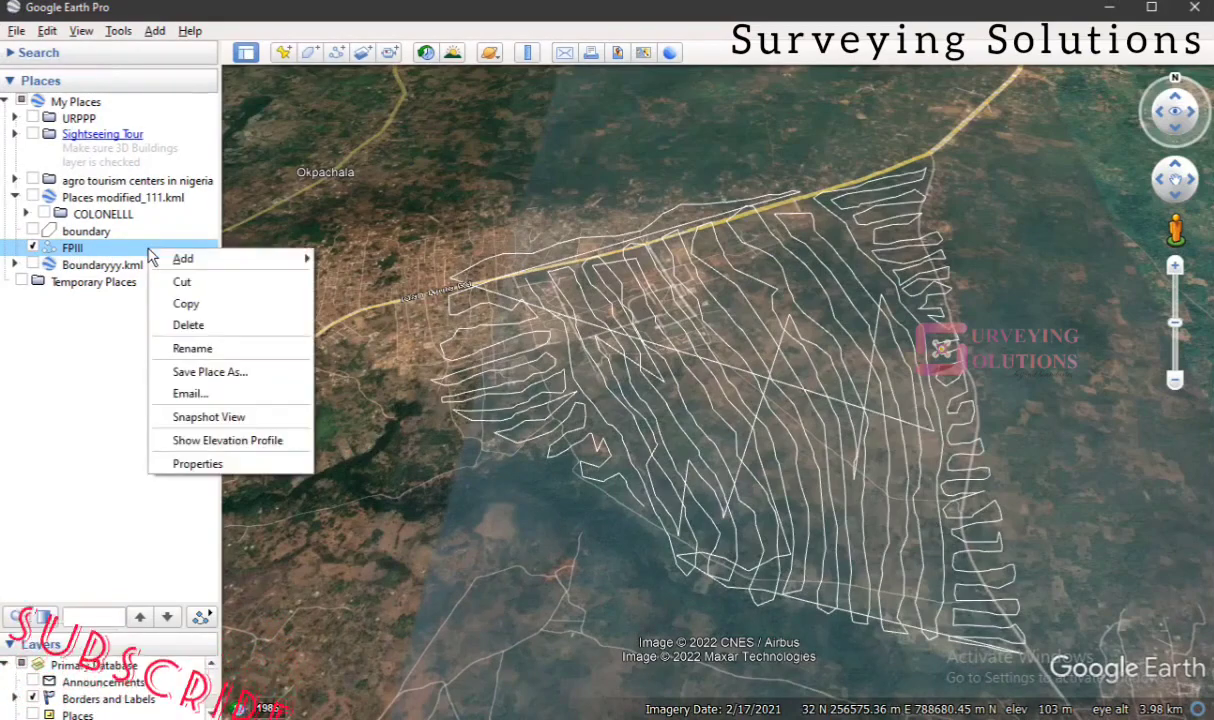
click(245, 450)
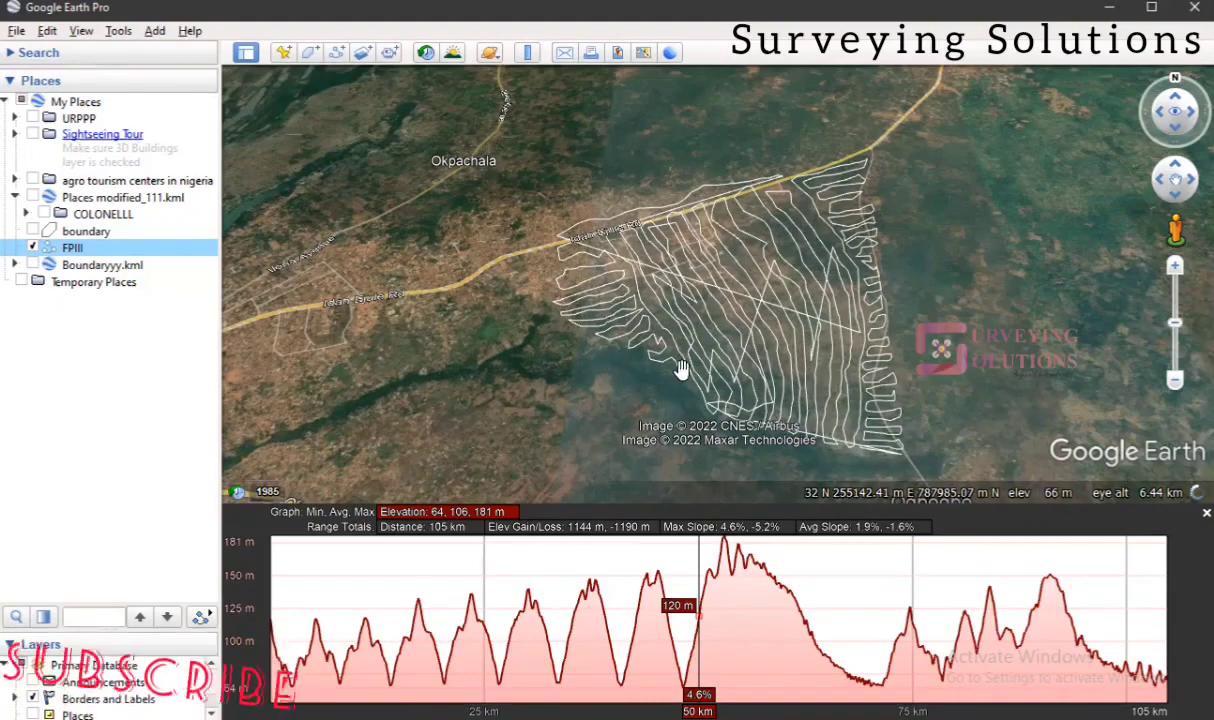
scroll(794, 412, up, 2)
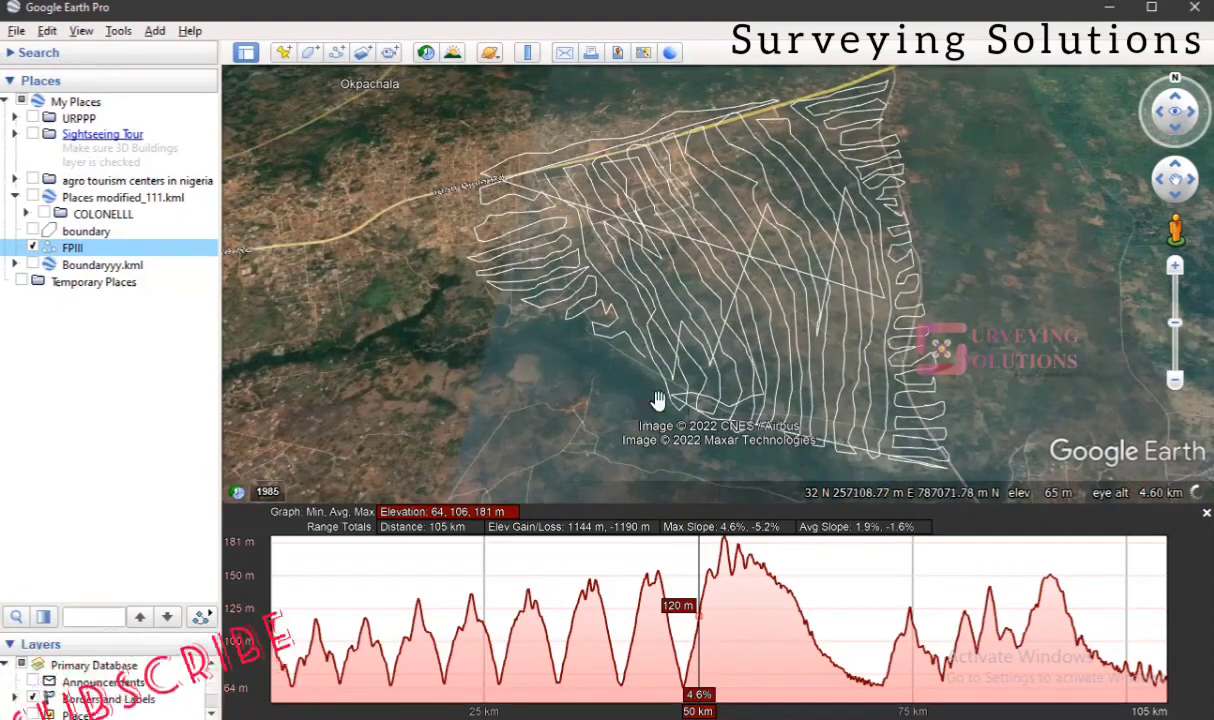
scroll(571, 282, down, 2)
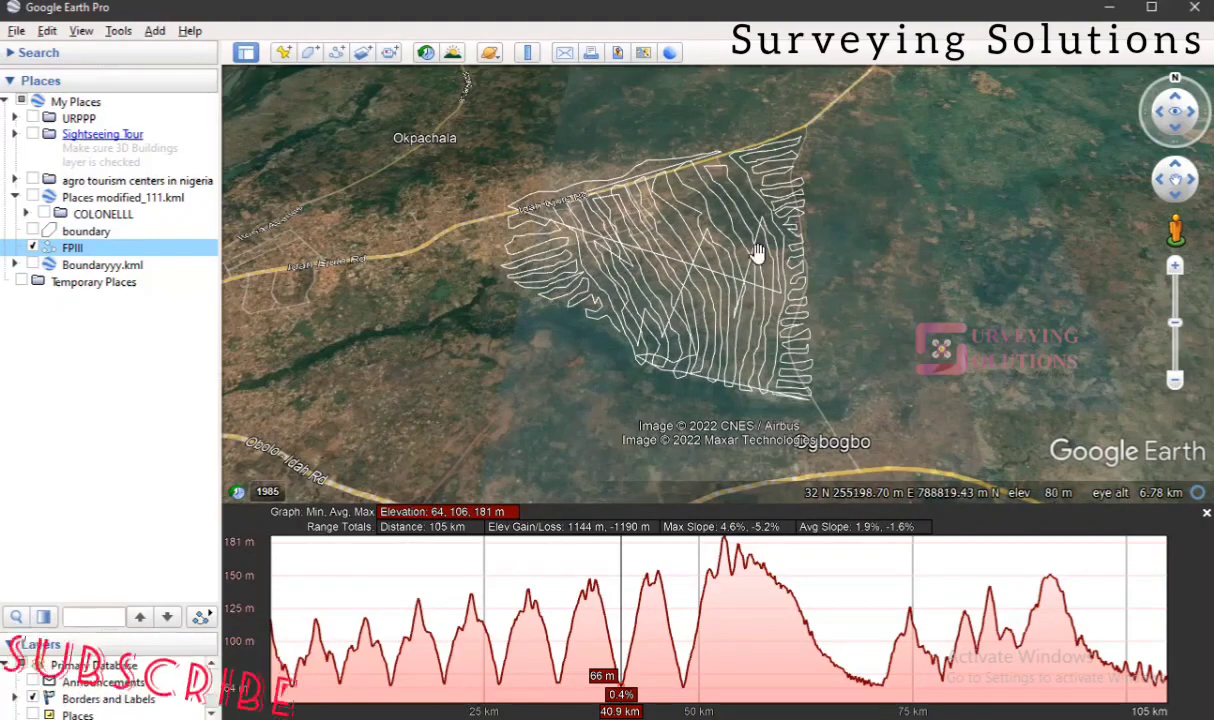
click(338, 54)
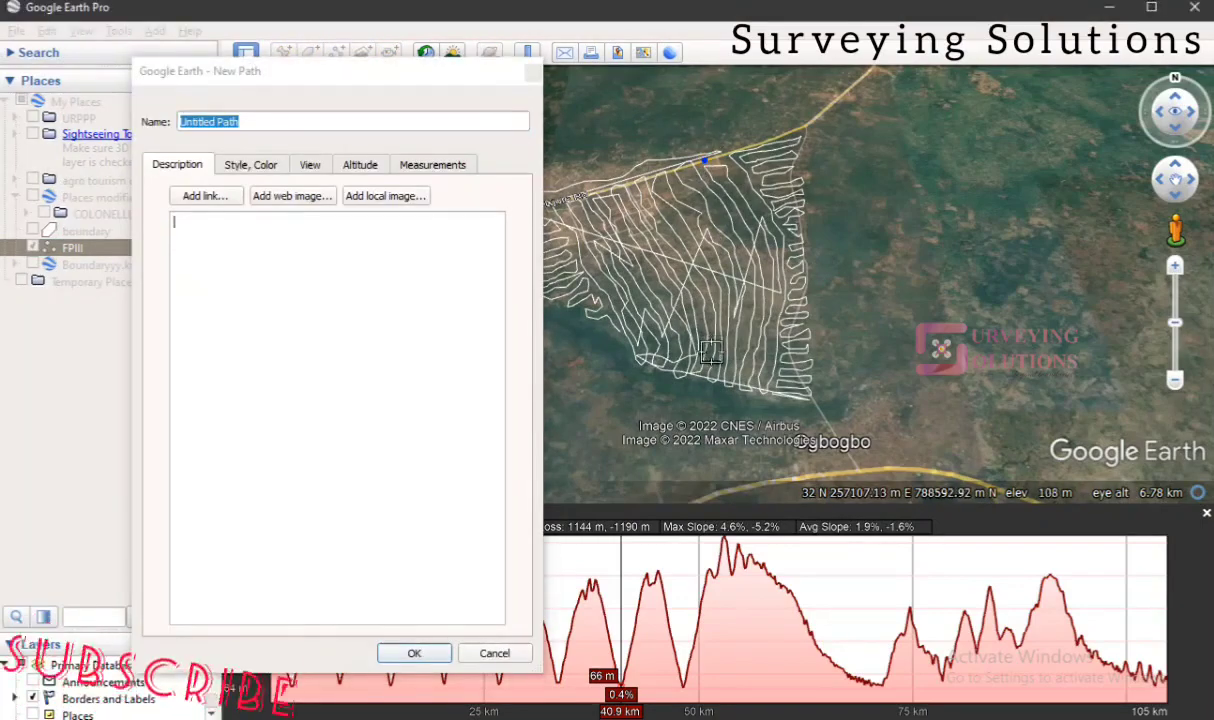
click(712, 386)
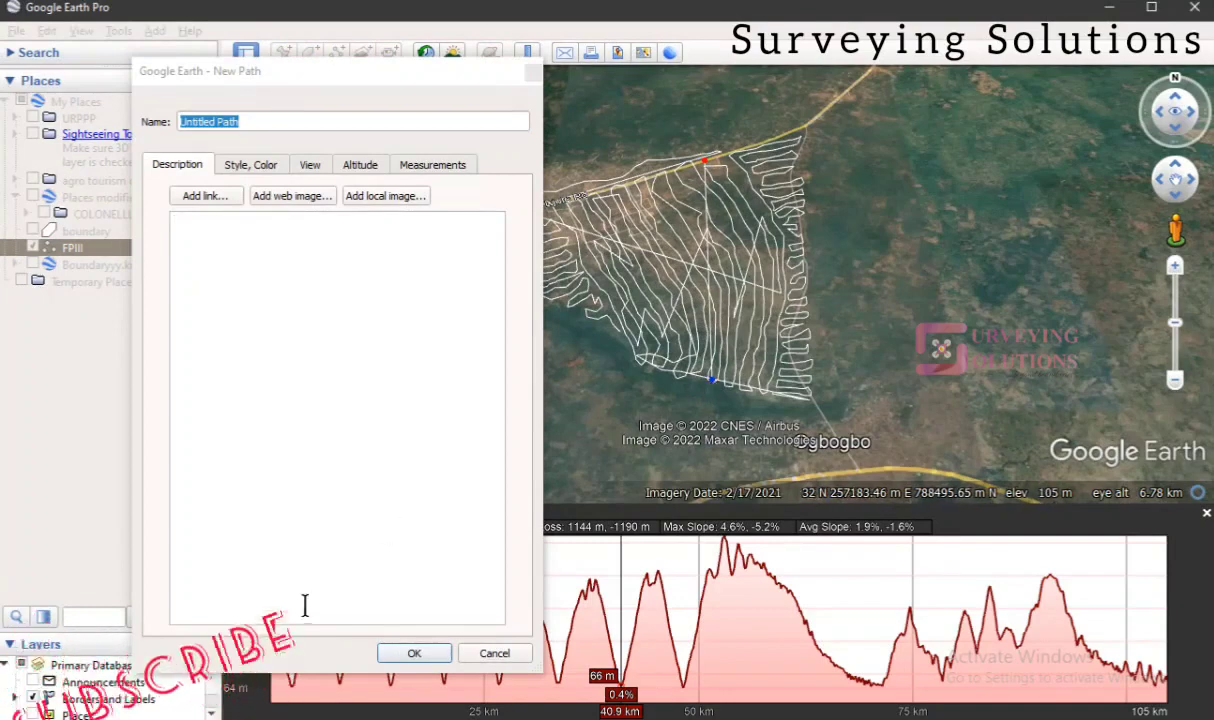
click(820, 272)
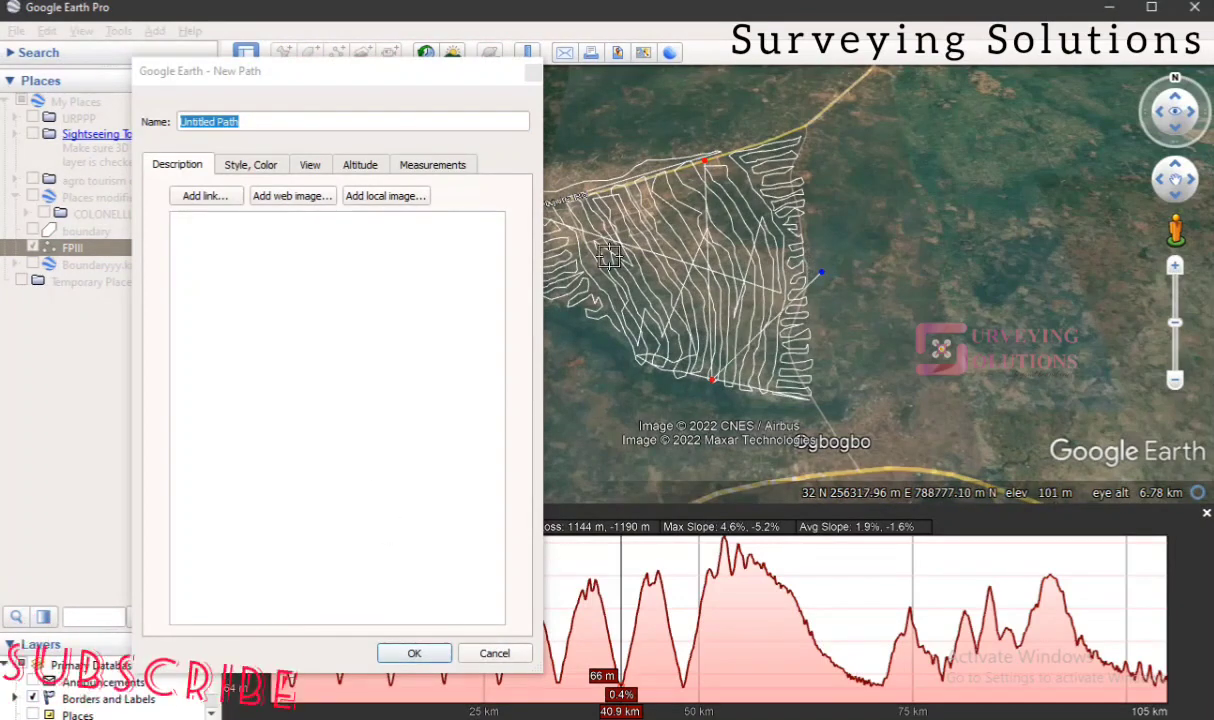
click(578, 270)
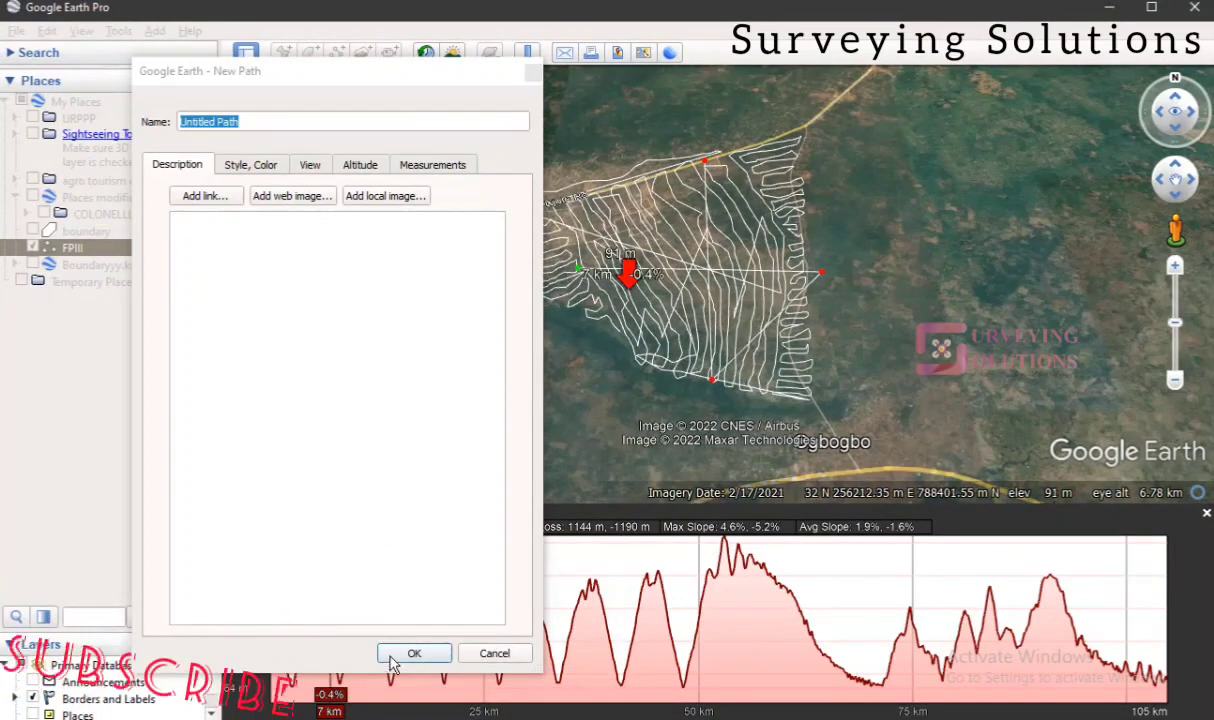
click(530, 74)
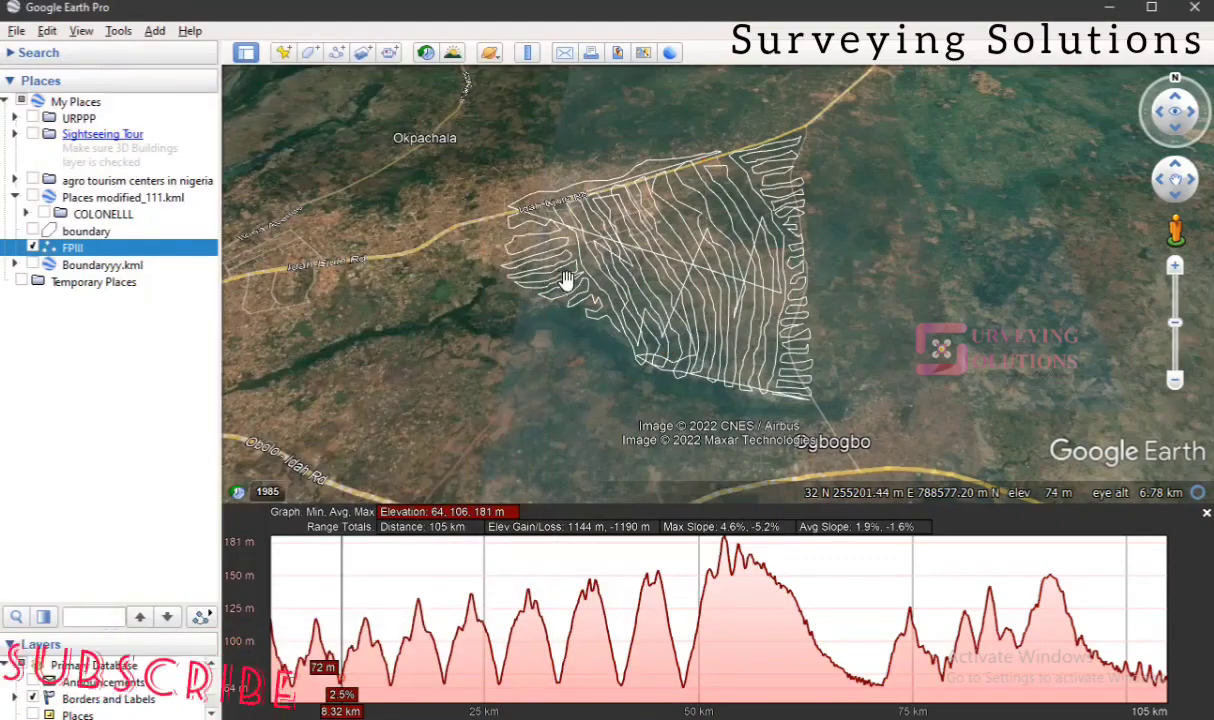